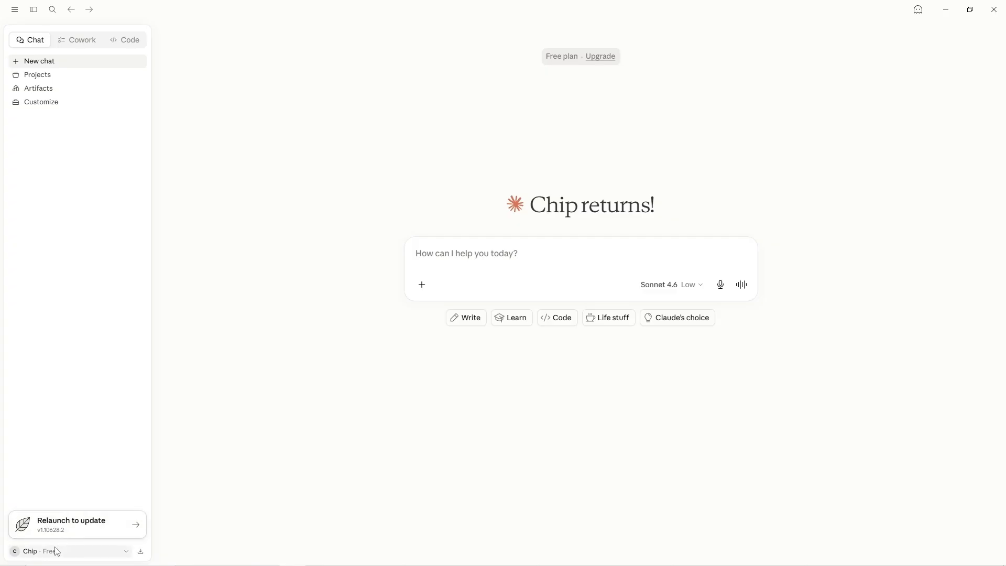
Open the account menu from the account row at the bottom of the sidebar.
{"action": "left_click", "coordinate": [56, 551]}
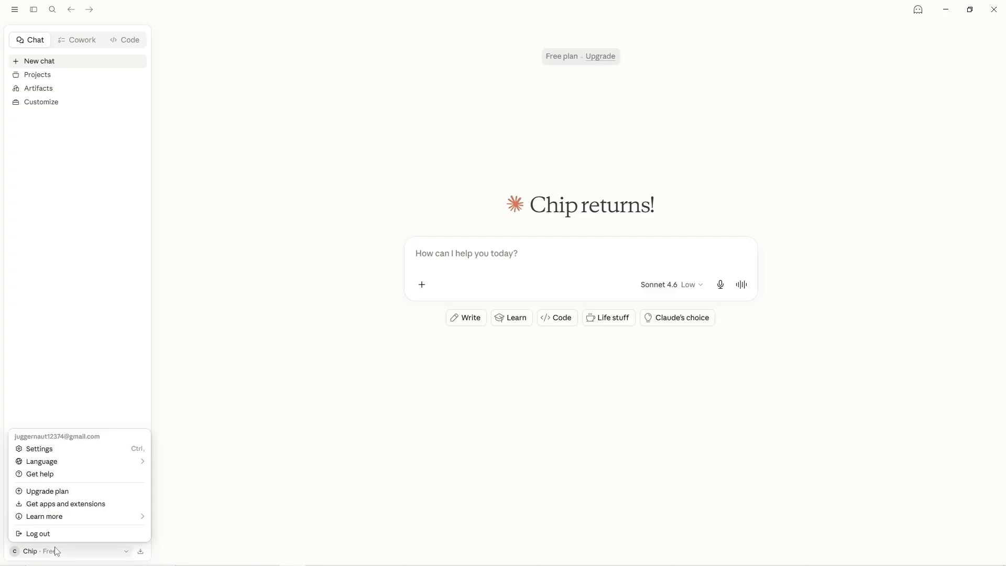
Confirm code execution and file creation is enabled in Settings > Capabilities, then close settings.
{"action": "left_click", "coordinate": [83, 448]}
{"action": "left_click", "coordinate": [299, 224]}
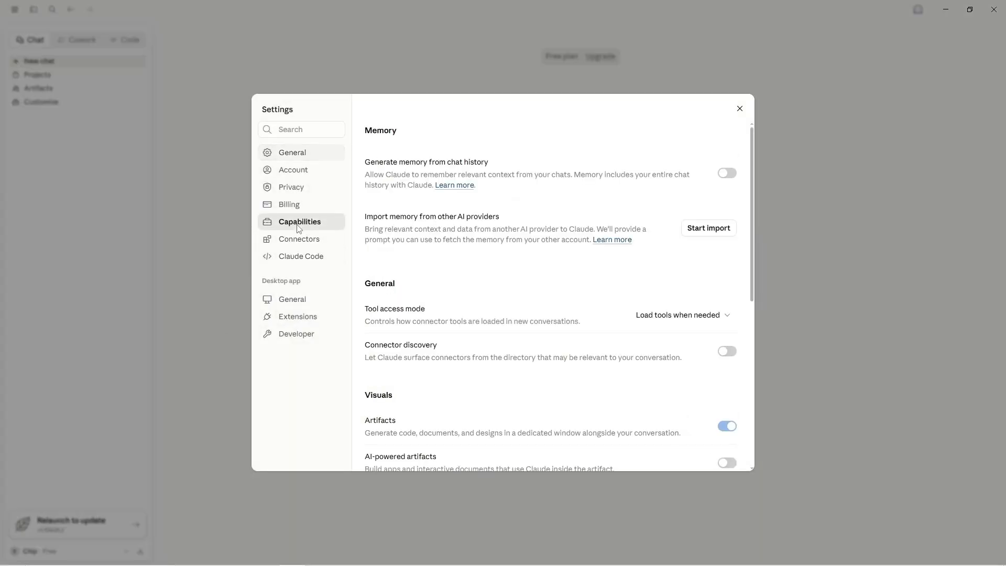
{"action": "scroll", "coordinate": [471, 255], "scroll_direction": "down", "scroll_amount": 3}
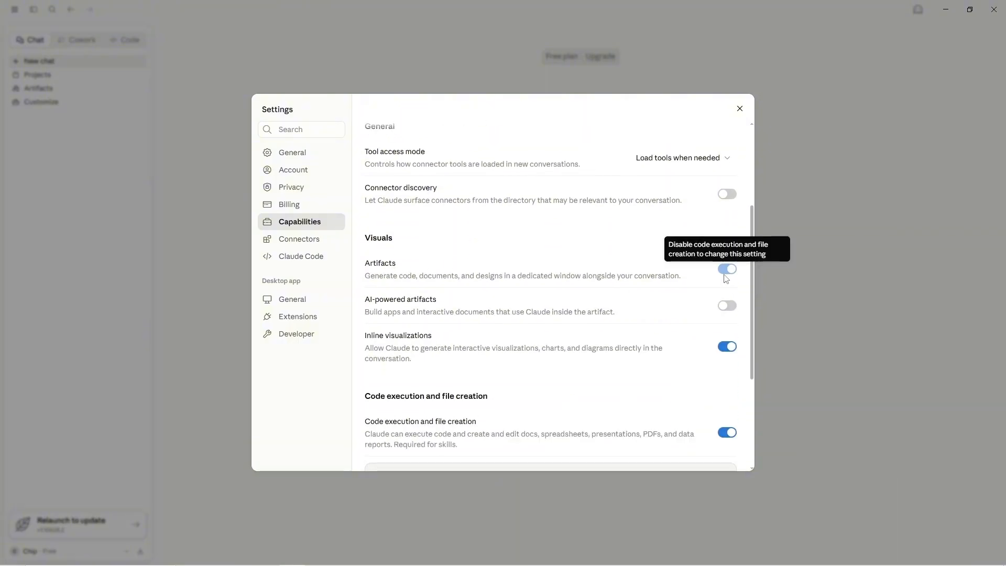
{"action": "left_click", "coordinate": [739, 110]}
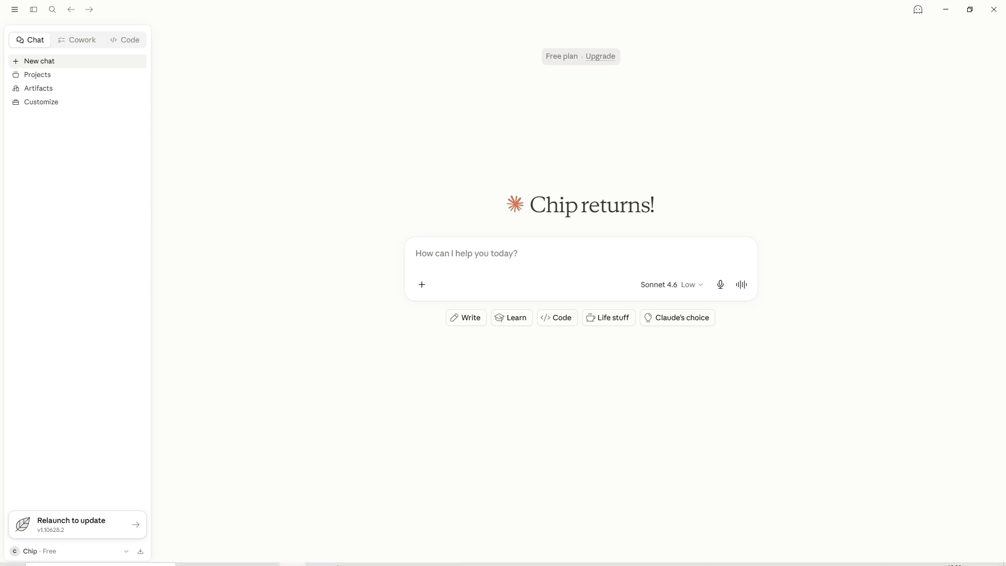
{"action": "left_click", "coordinate": [325, 557]}
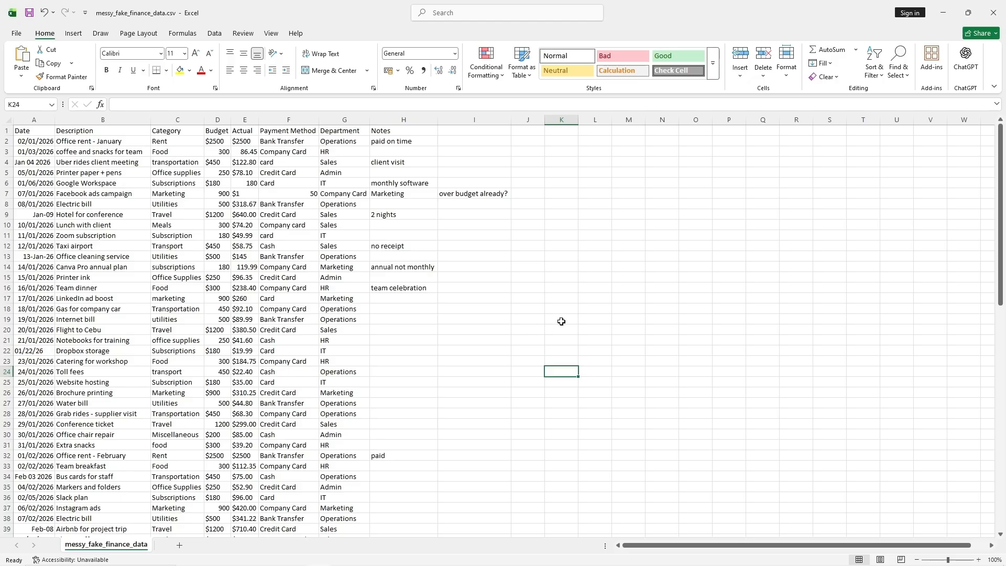
{"action": "mouse_move", "coordinate": [292, 545]}
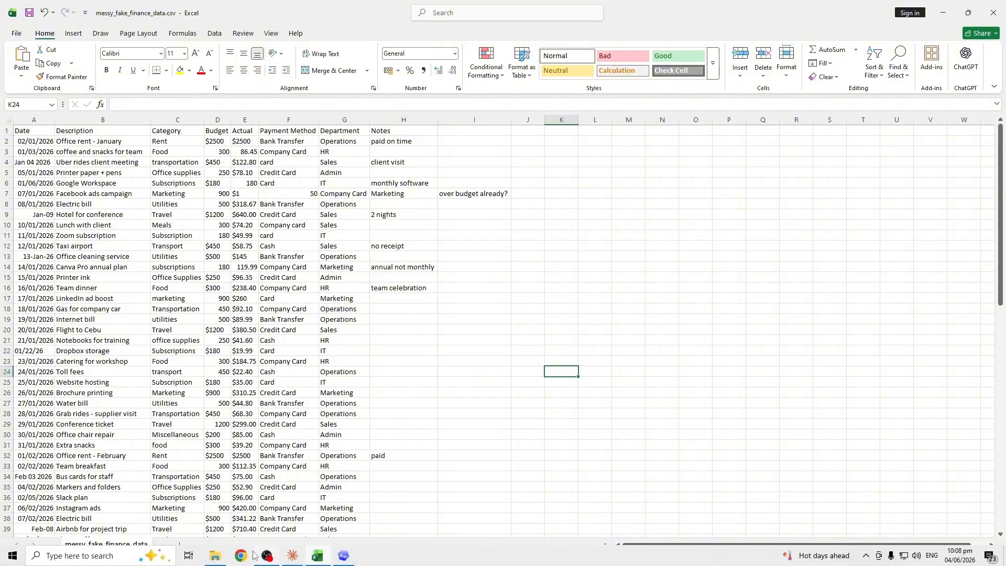
{"action": "left_click", "coordinate": [292, 555]}
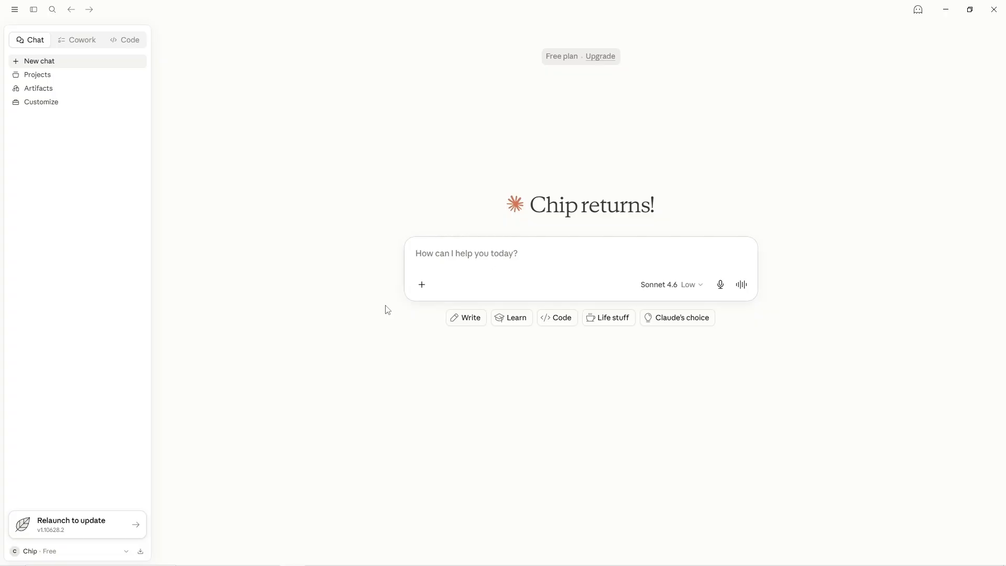
Attach messy_fake_finance_data.csv and send the request to summarize expenses by category.
{"action": "left_click", "coordinate": [422, 286]}
{"action": "left_click", "coordinate": [446, 309]}
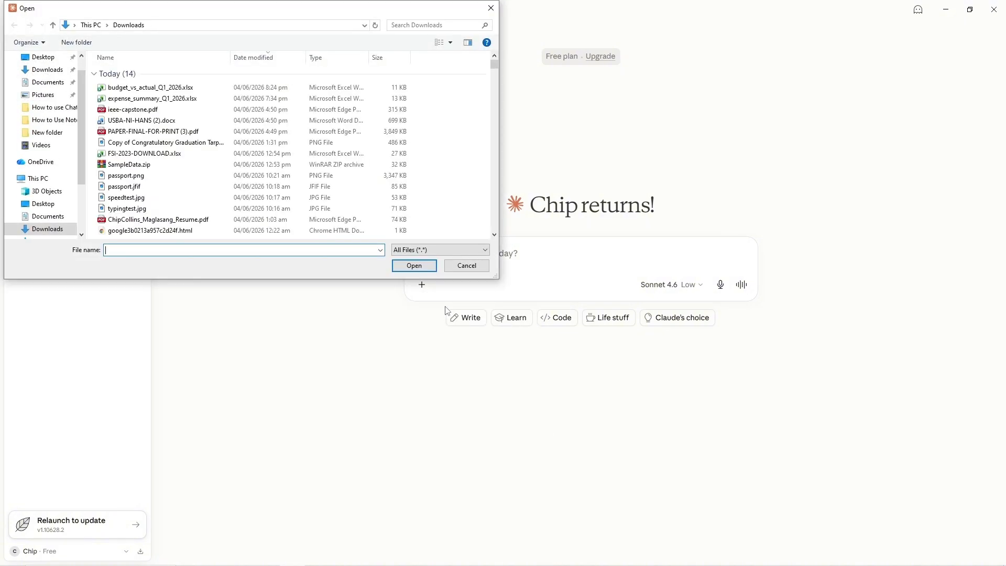
{"action": "left_click", "coordinate": [52, 133]}
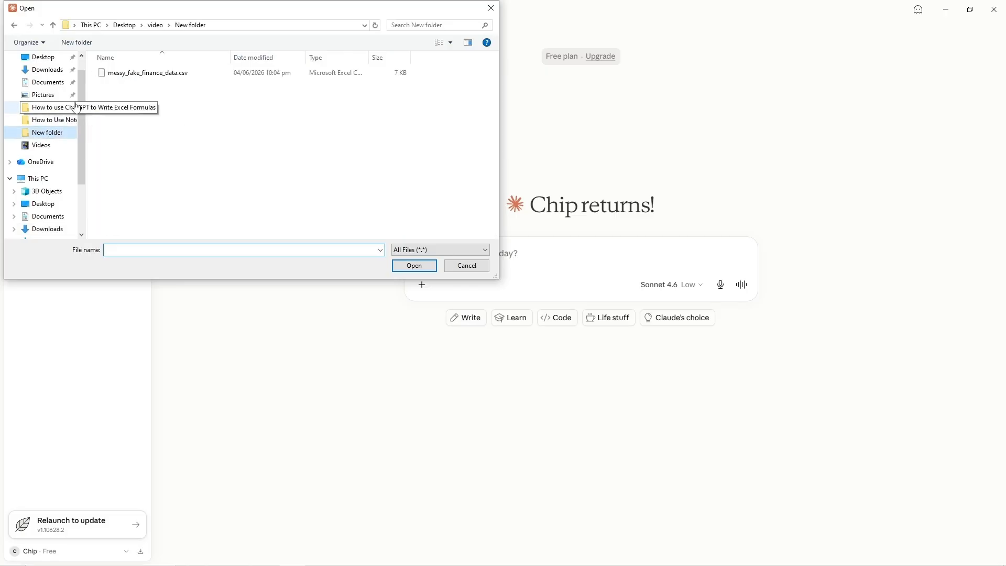
{"action": "double_click", "coordinate": [142, 72]}
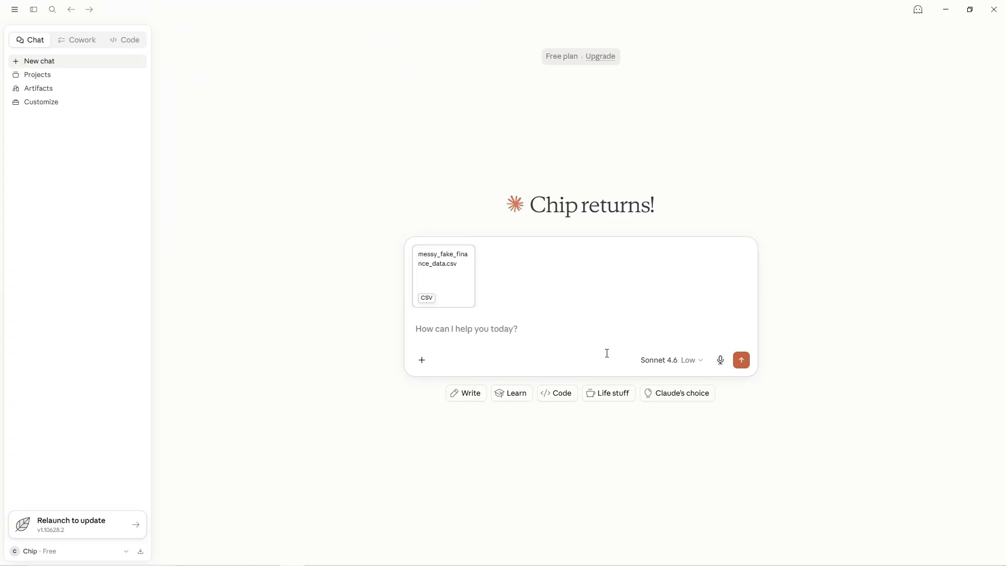
{"action": "type", "text": "Analyze this messy finance spreadsheet and create a clean expense summary. Group the expenses by category, show the total spending for each category, and organize it in a clear table."}
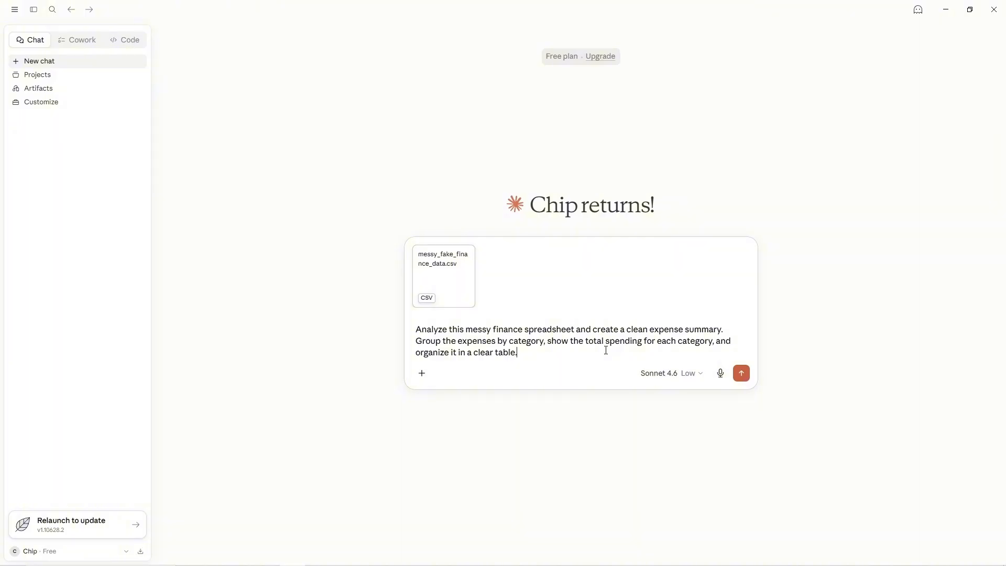
{"action": "left_click", "coordinate": [740, 373]}
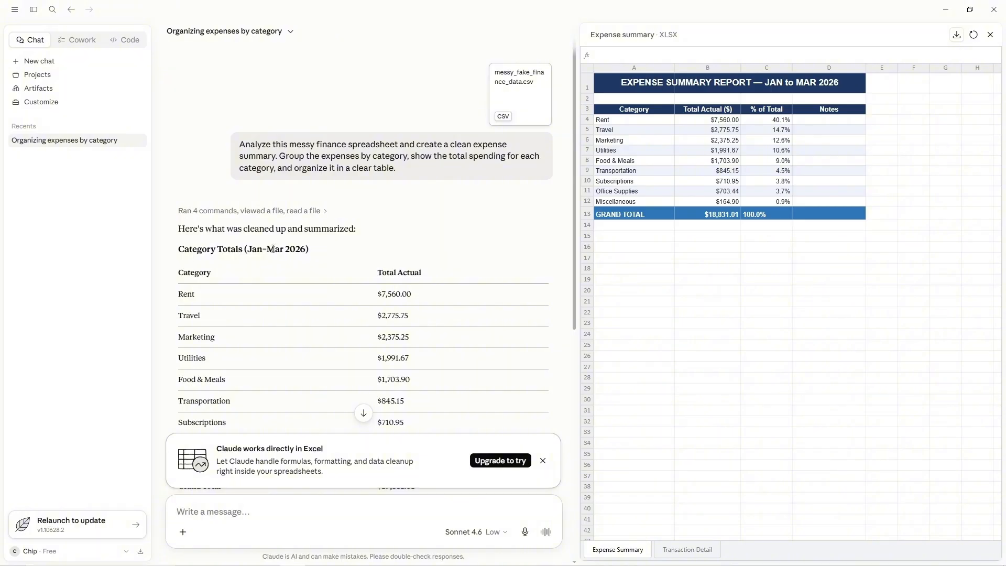
Open the generated expense_summary.xlsx workbook in Excel from Claude's reply.
{"action": "scroll", "coordinate": [165, 192], "scroll_direction": "down", "scroll_amount": 8}
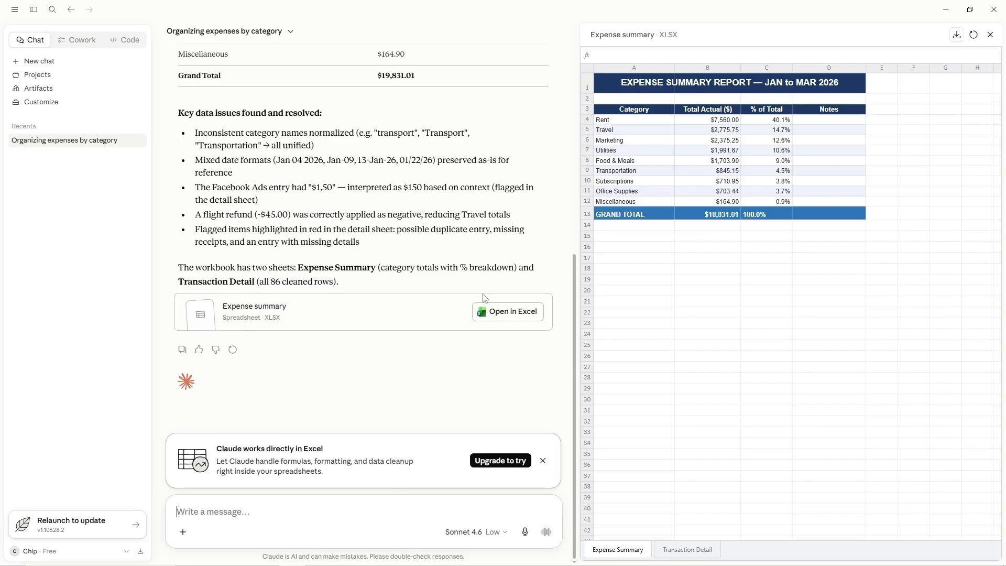
{"action": "left_click", "coordinate": [501, 314]}
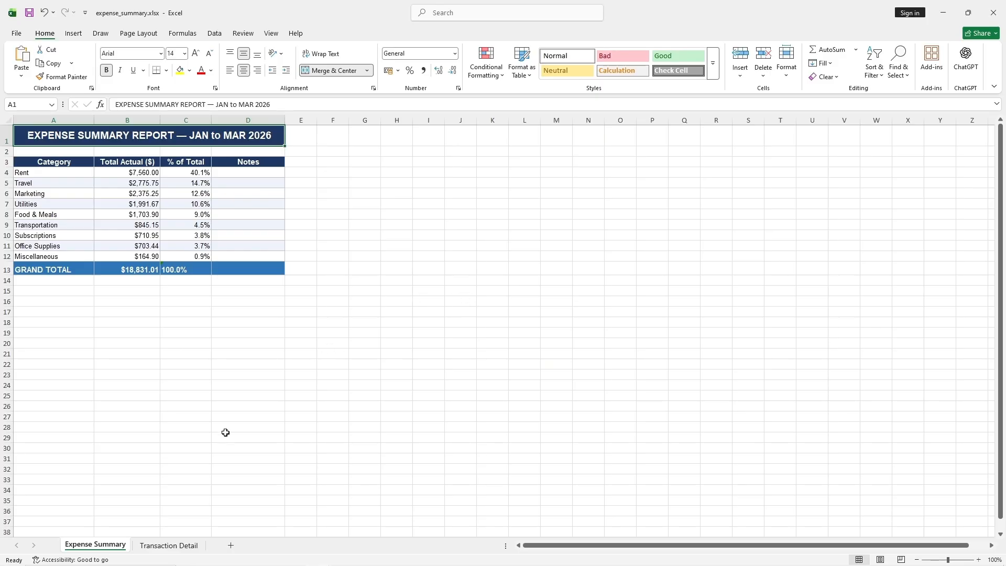
{"action": "left_click", "coordinate": [180, 546]}
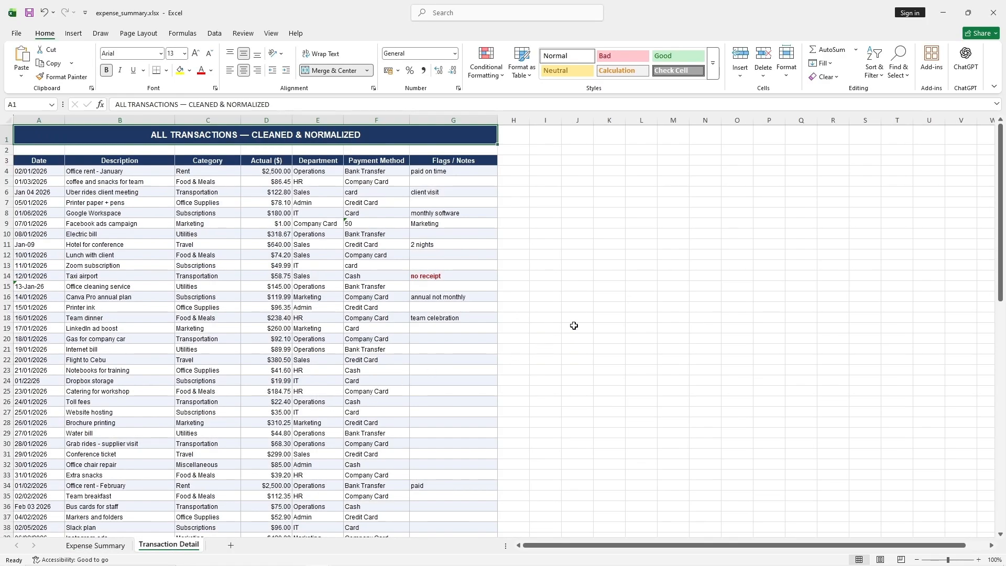
{"action": "scroll", "coordinate": [472, 335], "scroll_direction": "down", "scroll_amount": 6}
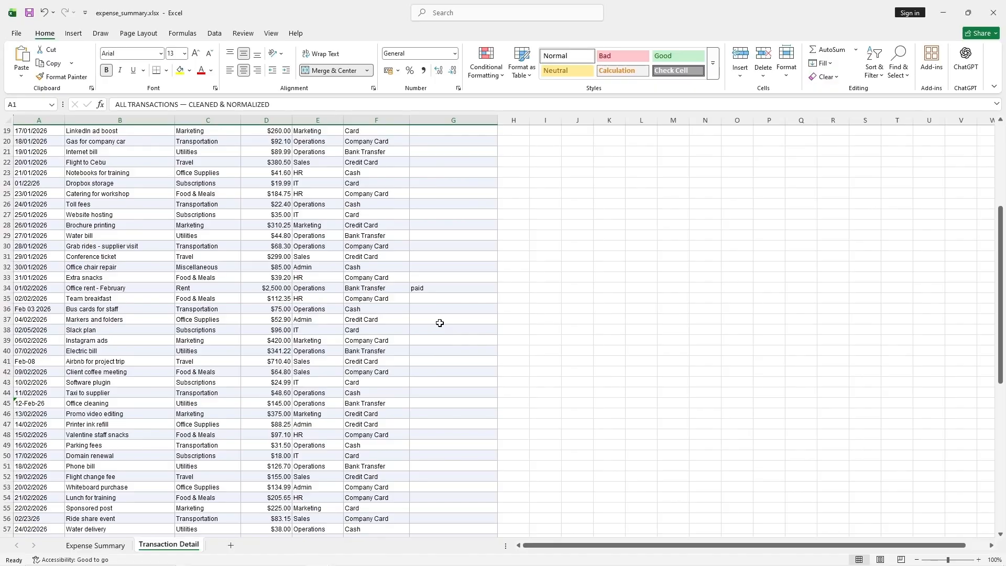
{"action": "scroll", "coordinate": [435, 315], "scroll_direction": "down", "scroll_amount": 3}
{"action": "scroll", "coordinate": [433, 312], "scroll_direction": "down", "scroll_amount": 6}
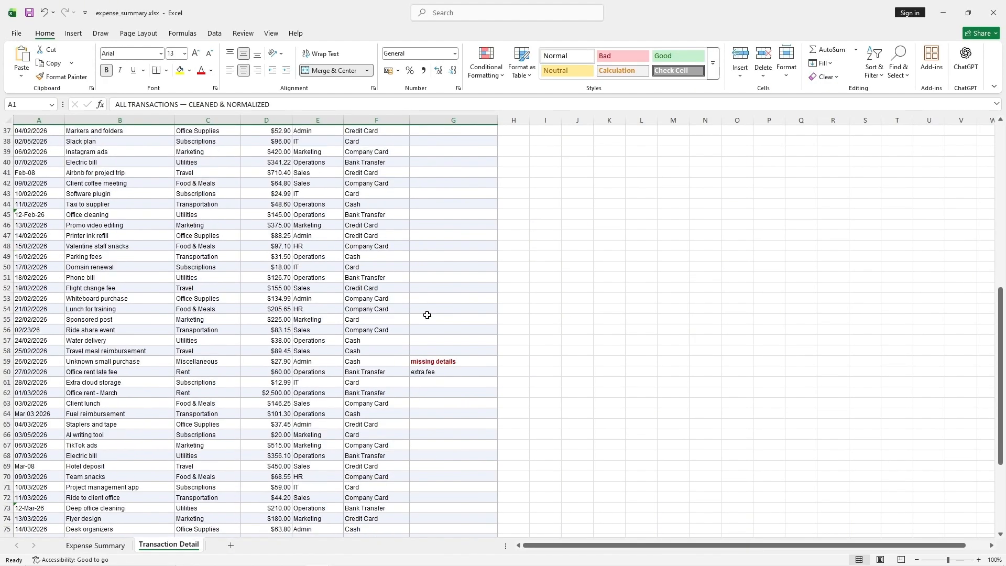
{"action": "scroll", "coordinate": [426, 314], "scroll_direction": "up", "scroll_amount": 15}
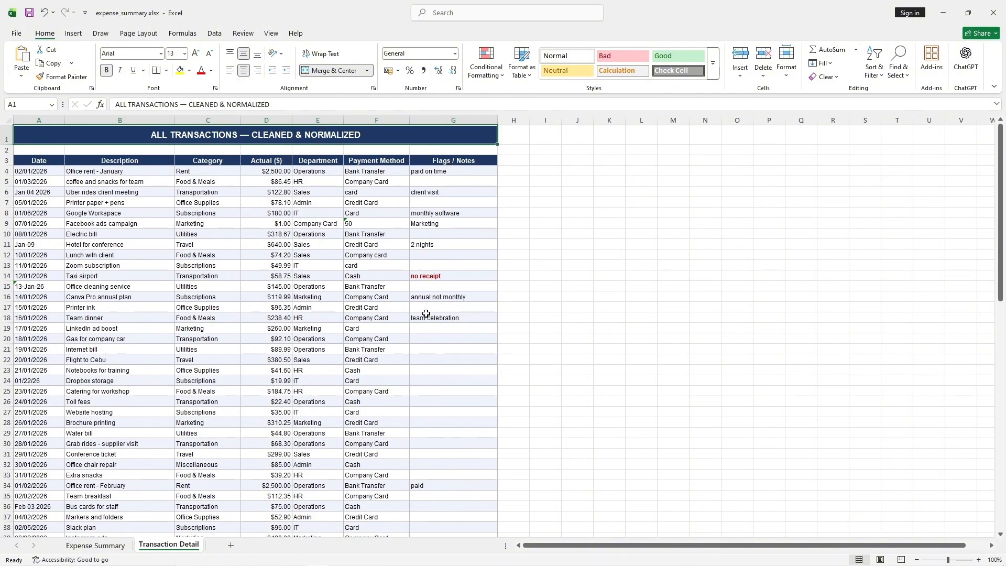
{"action": "scroll", "coordinate": [577, 352], "scroll_direction": "down", "scroll_amount": 4}
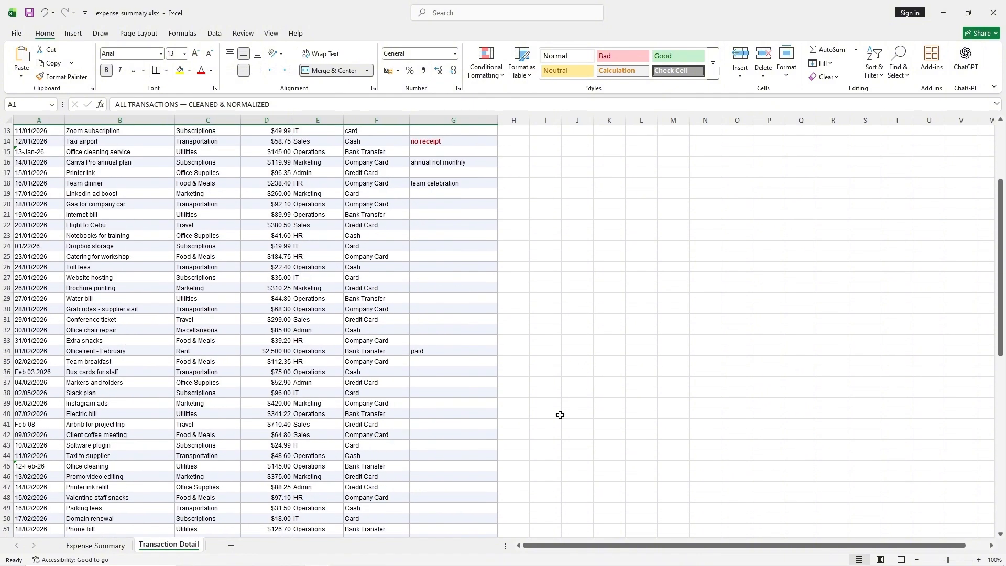
{"action": "left_click", "coordinate": [295, 556]}
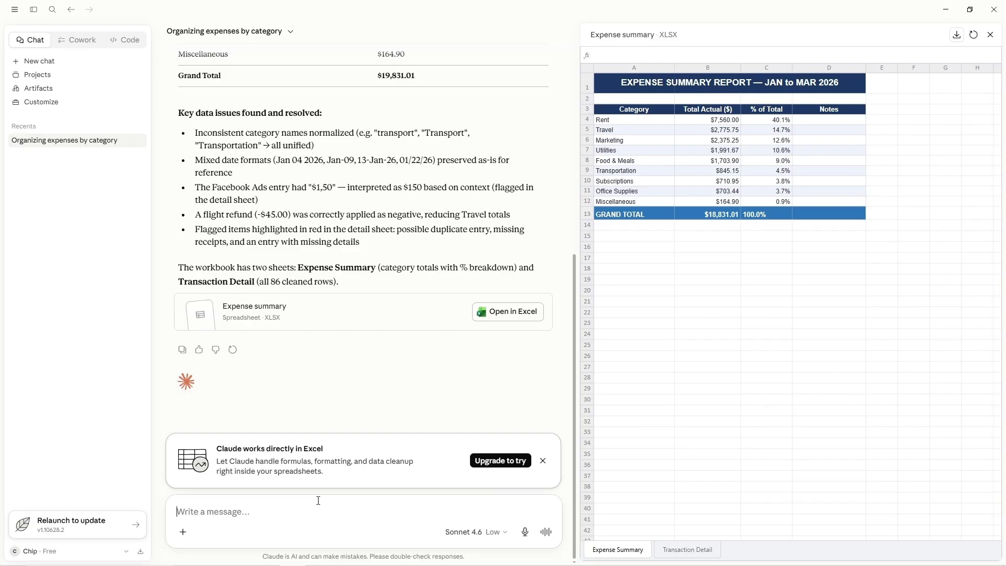
Send the budget-versus-actual request and review the returned Budget vs actual XLSX.
{"action": "type", "text": "\"Using the same spreadsheet, create a budget versus actual report. Compare the budgeted amount and the actual spending for each category. Show the difference and label whether each category is under budget or over budget. Create a simple chart to make it easy to understand"}
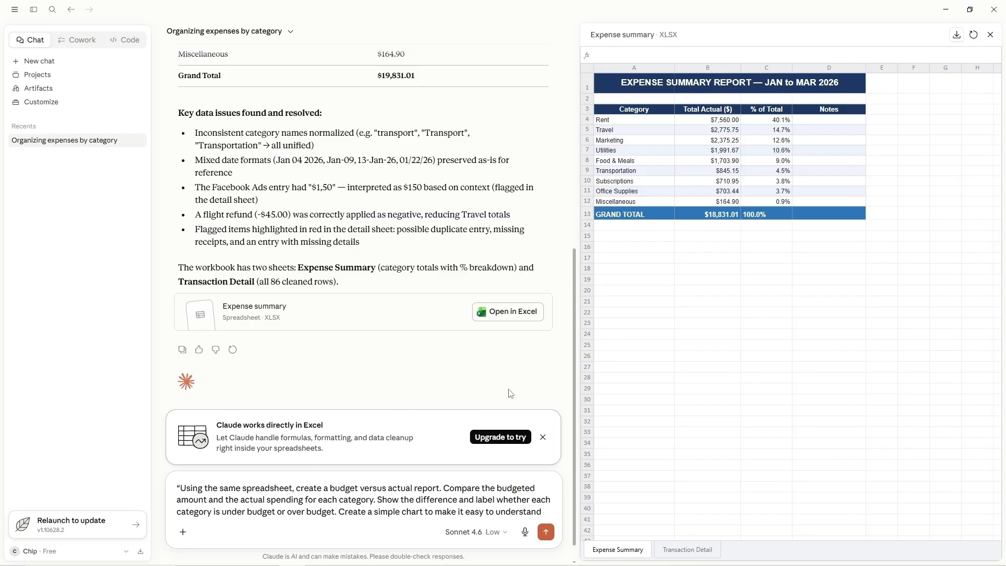
{"action": "left_click", "coordinate": [543, 437]}
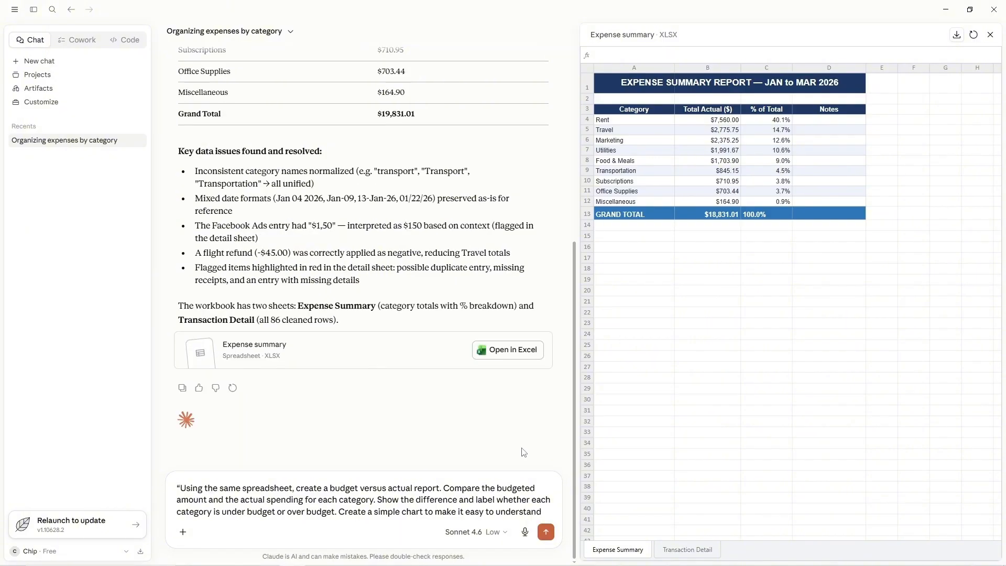
{"action": "left_click", "coordinate": [546, 532]}
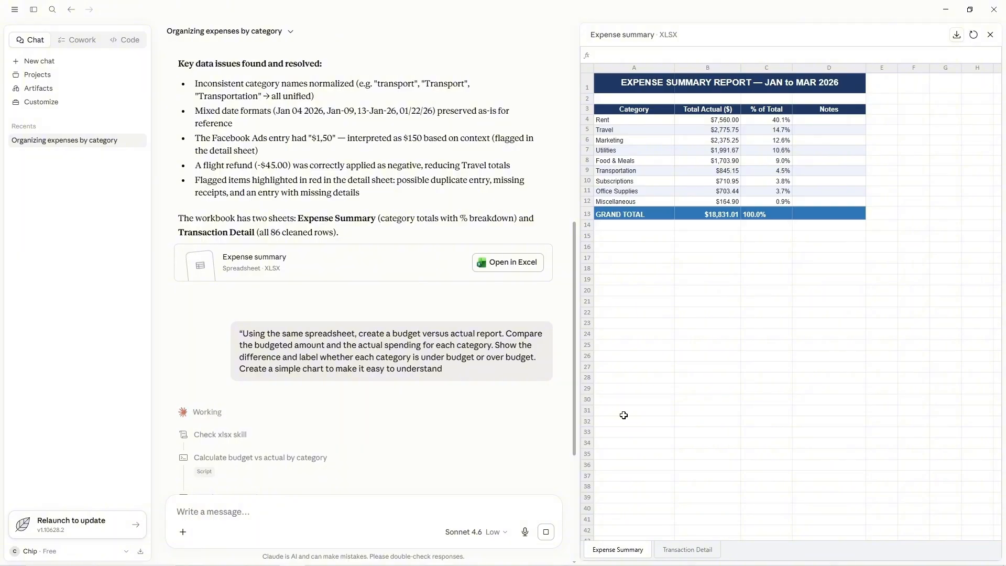
{"action": "scroll", "coordinate": [486, 302], "scroll_direction": "down", "scroll_amount": 7}
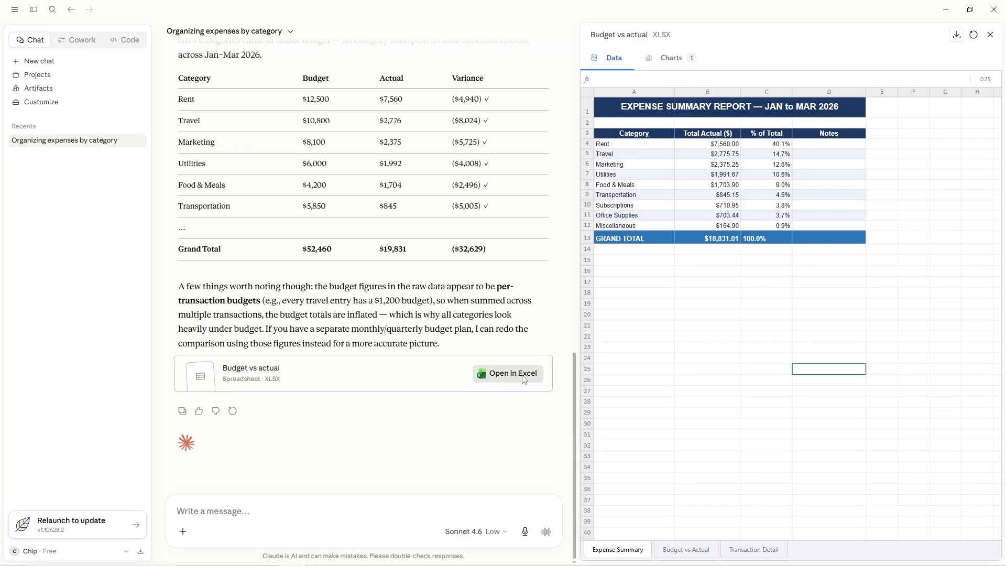
Open budget_vs_actual.xlsx in Excel and review the Budget vs Actual sheet and category chart.
{"action": "left_click", "coordinate": [524, 379]}
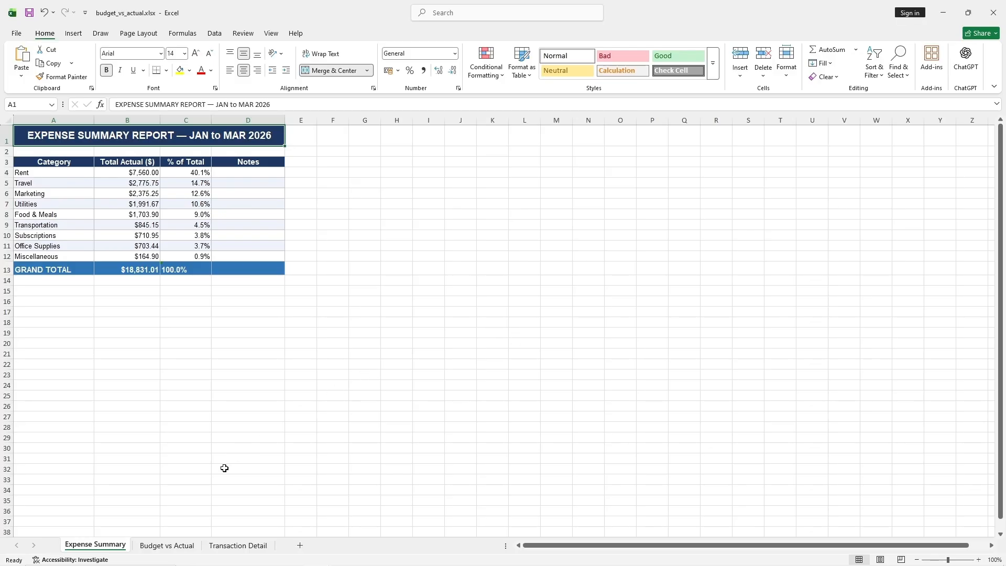
{"action": "left_click", "coordinate": [236, 545]}
{"action": "left_click", "coordinate": [166, 545]}
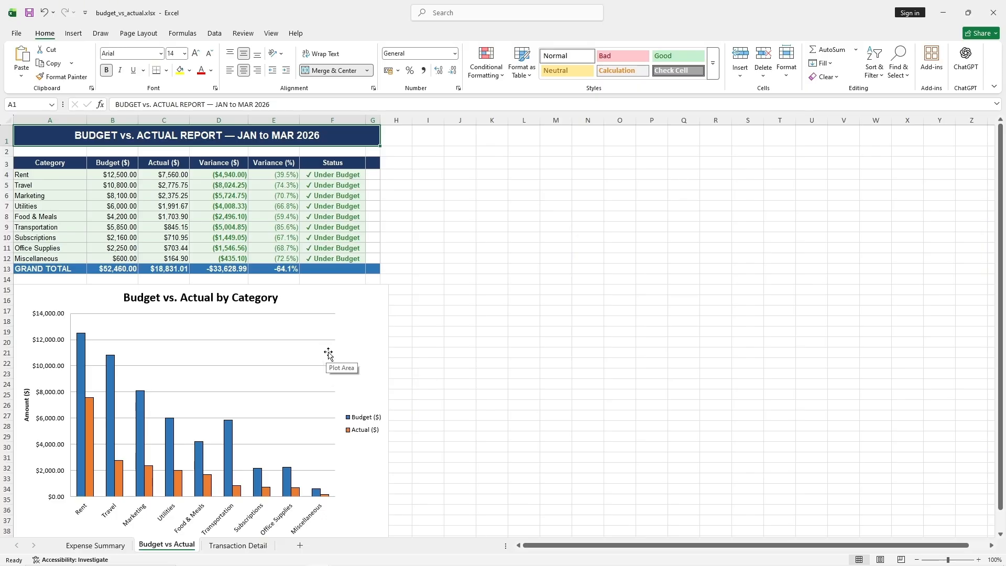
{"action": "scroll", "coordinate": [334, 347], "scroll_direction": "down", "scroll_amount": 4}
{"action": "scroll", "coordinate": [334, 346], "scroll_direction": "up", "scroll_amount": 4}
{"action": "scroll", "coordinate": [326, 348], "scroll_direction": "down", "scroll_amount": 4}
{"action": "scroll", "coordinate": [326, 348], "scroll_direction": "up", "scroll_amount": 4}
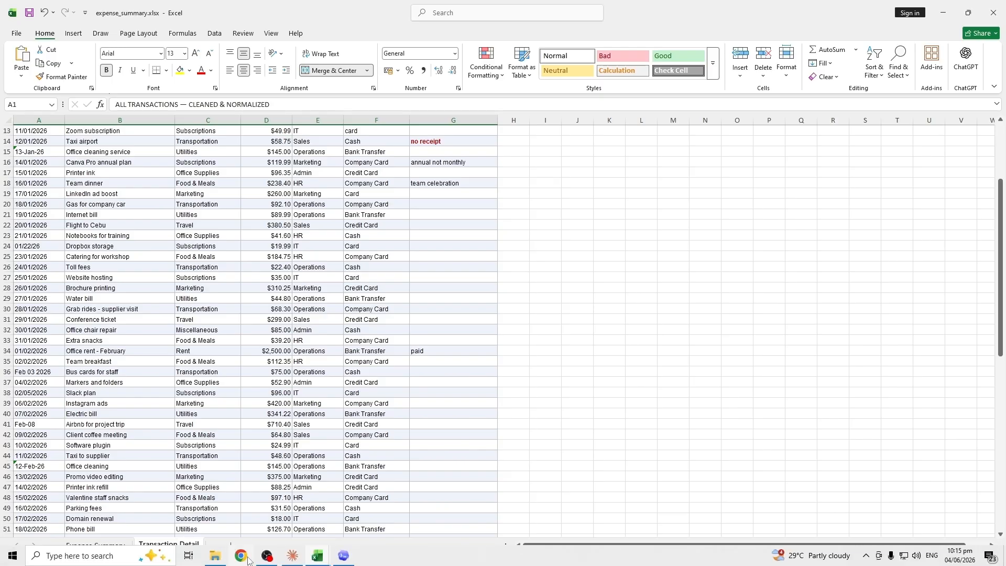
{"action": "left_click", "coordinate": [291, 555]}
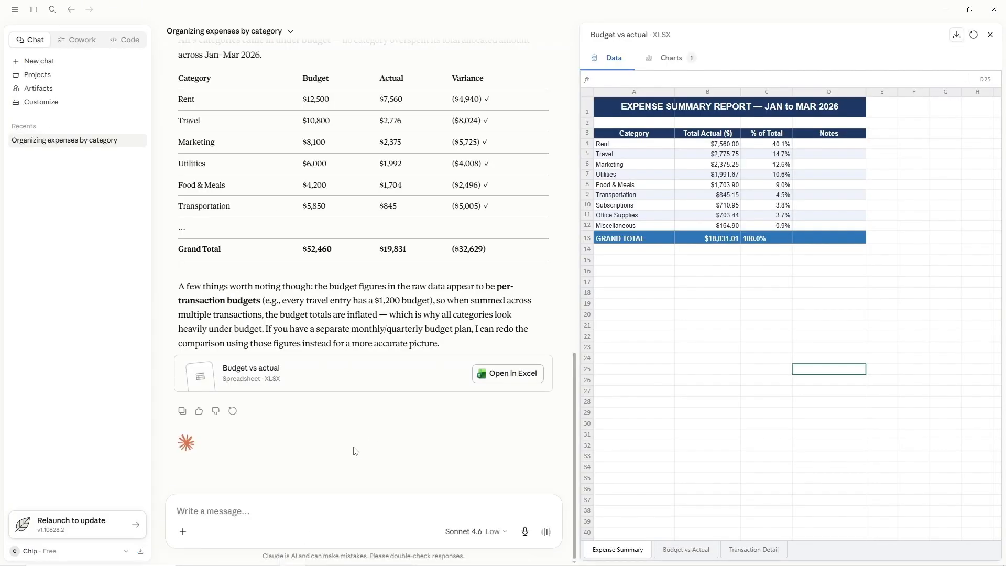
Request a finance summary DOCX with top categories, budget status and three recommendations, and open it in Word.
{"action": "type", "text": "Write a short finance summary based on this report. Explain the biggest spending categories, which areas are over budget, which areas are under budget, and give 2 to 3 simple recommendations"}
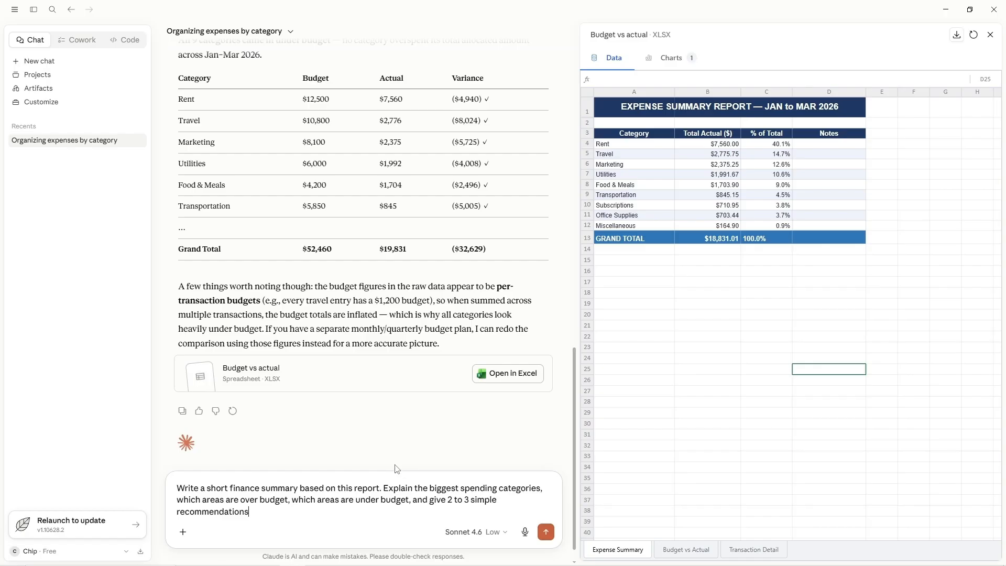
{"action": "left_click", "coordinate": [546, 532]}
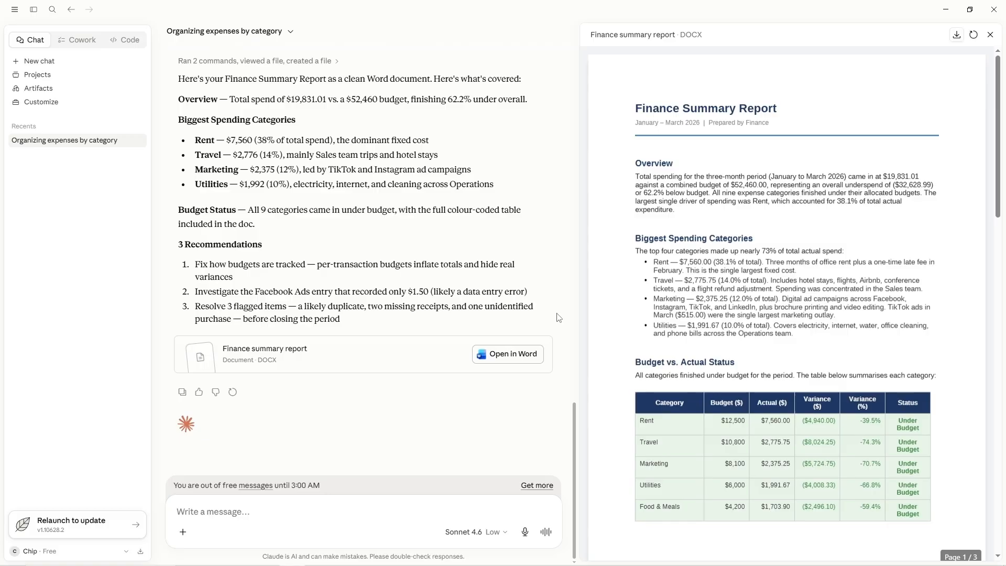
{"action": "left_click", "coordinate": [511, 354]}
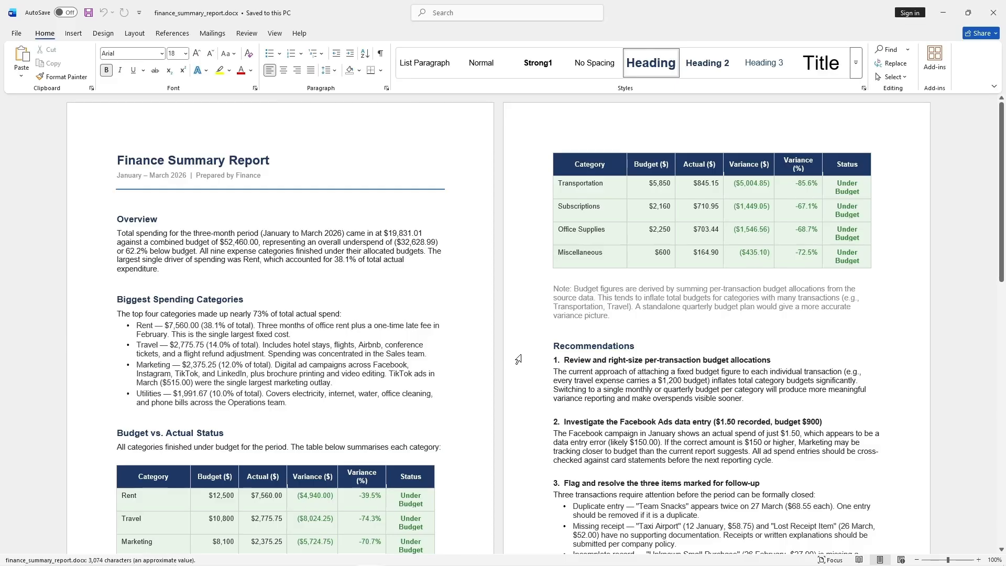
Scroll through finance_summary_report.docx's overview, Budget vs. Actual table and three recommendations.
{"action": "scroll", "coordinate": [461, 334], "scroll_direction": "down", "scroll_amount": 3}
{"action": "scroll", "coordinate": [461, 333], "scroll_direction": "down", "scroll_amount": 1}
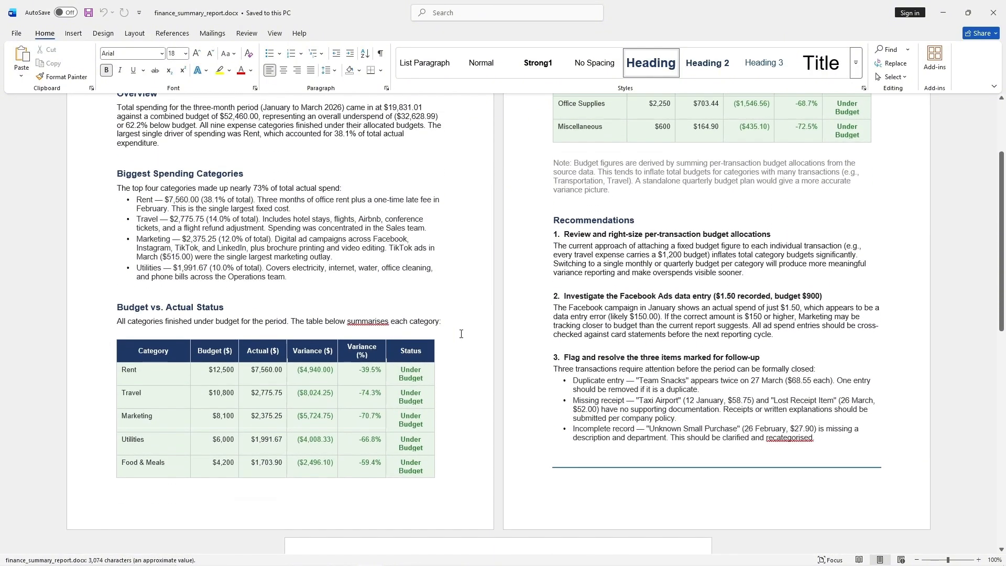
{"action": "scroll", "coordinate": [463, 336], "scroll_direction": "down", "scroll_amount": 5}
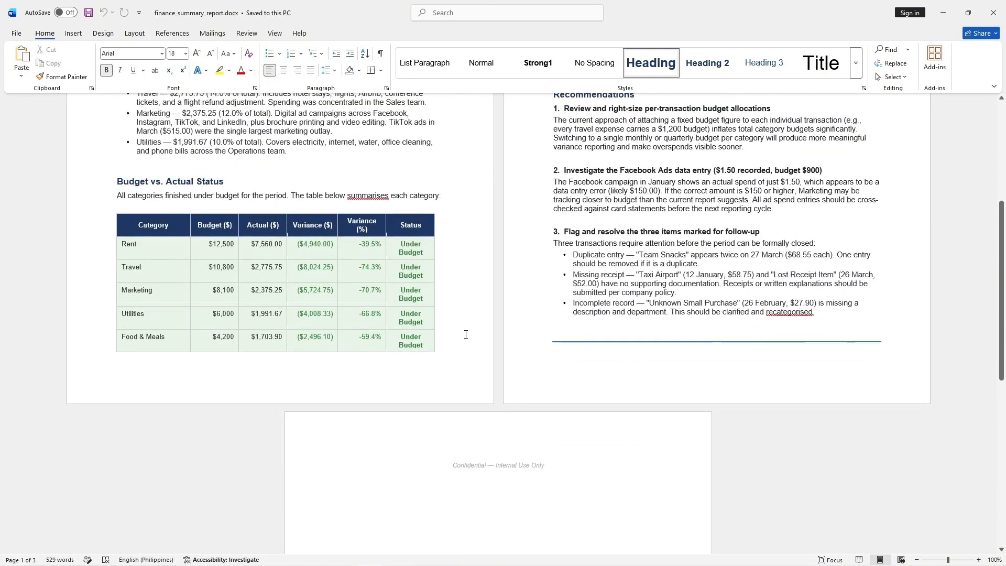
{"action": "scroll", "coordinate": [458, 334], "scroll_direction": "down", "scroll_amount": 10}
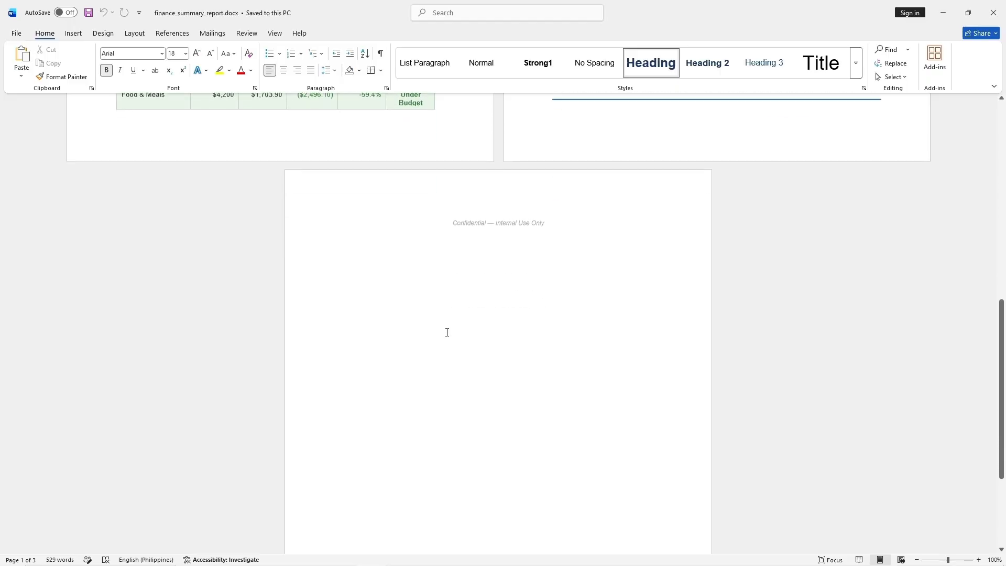
{"action": "scroll", "coordinate": [453, 340], "scroll_direction": "up", "scroll_amount": 20}
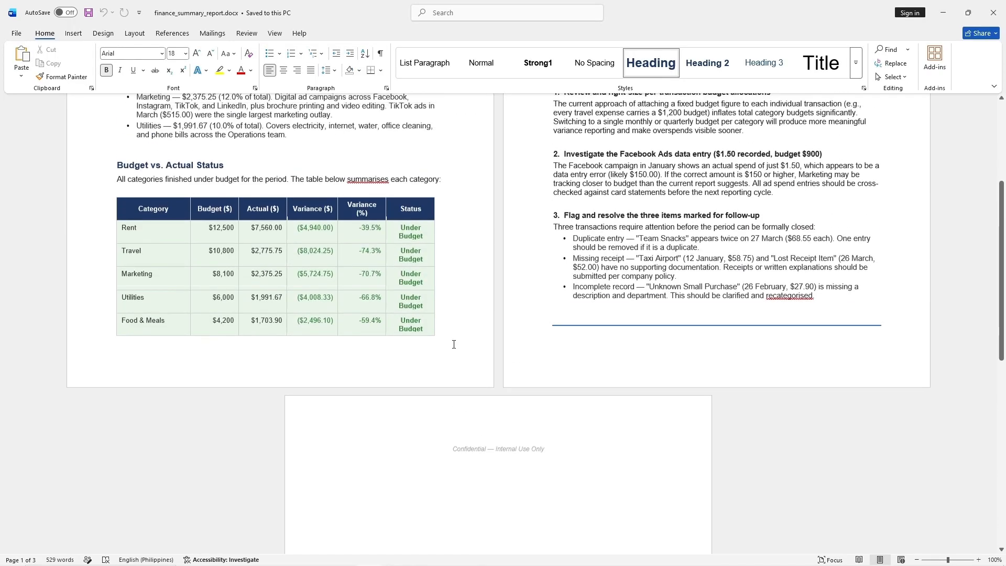
{"action": "scroll", "coordinate": [454, 344], "scroll_direction": "up", "scroll_amount": 3}
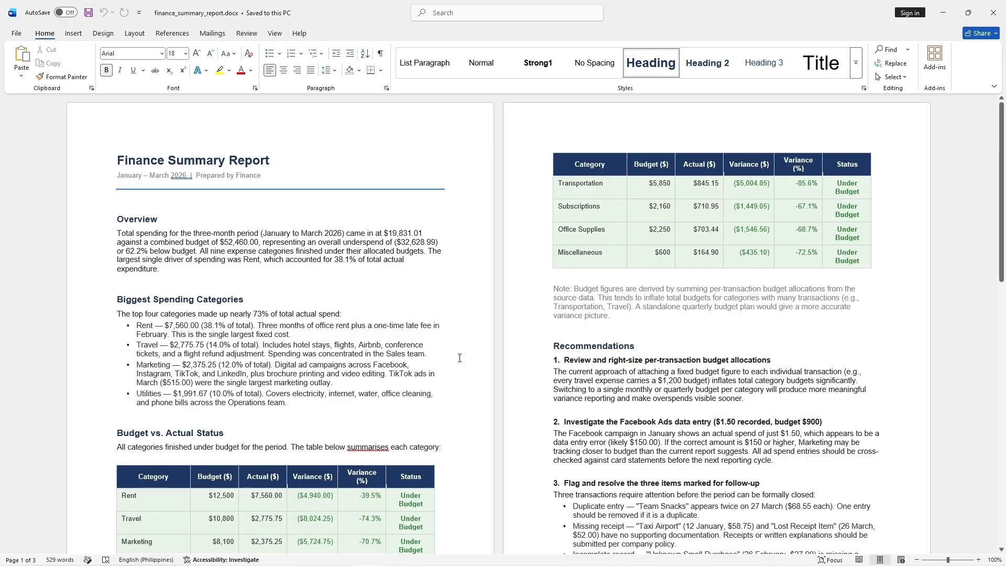
{"action": "scroll", "coordinate": [459, 356], "scroll_direction": "down", "scroll_amount": 4}
{"action": "scroll", "coordinate": [456, 362], "scroll_direction": "up", "scroll_amount": 4}
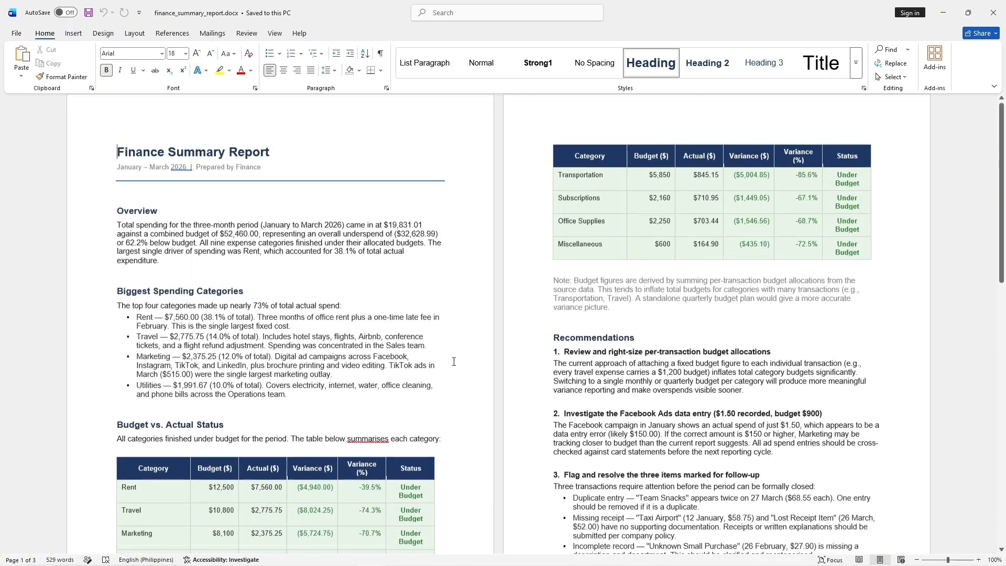
{"action": "scroll", "coordinate": [454, 368], "scroll_direction": "down", "scroll_amount": 3}
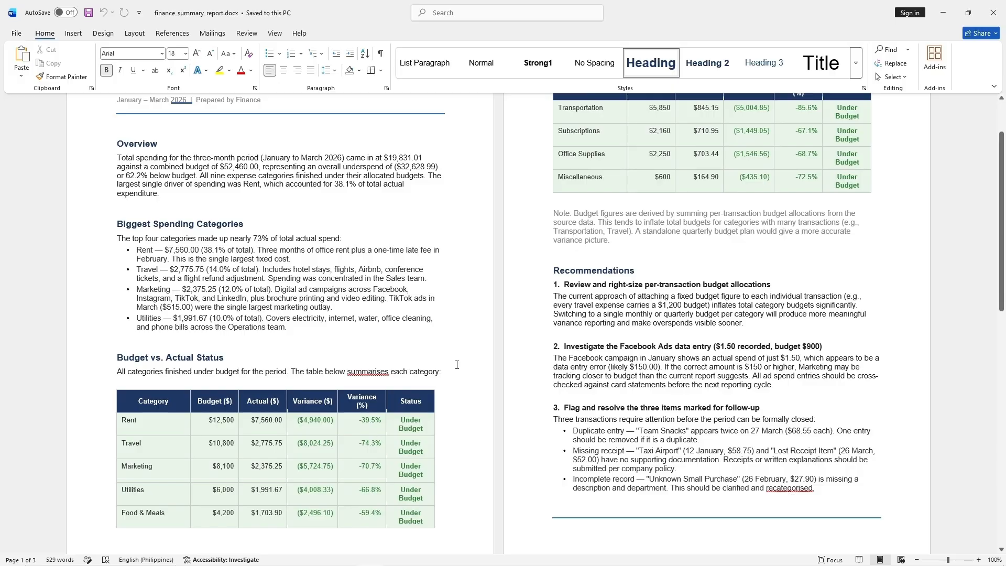
{"action": "scroll", "coordinate": [456, 363], "scroll_direction": "down", "scroll_amount": 2}
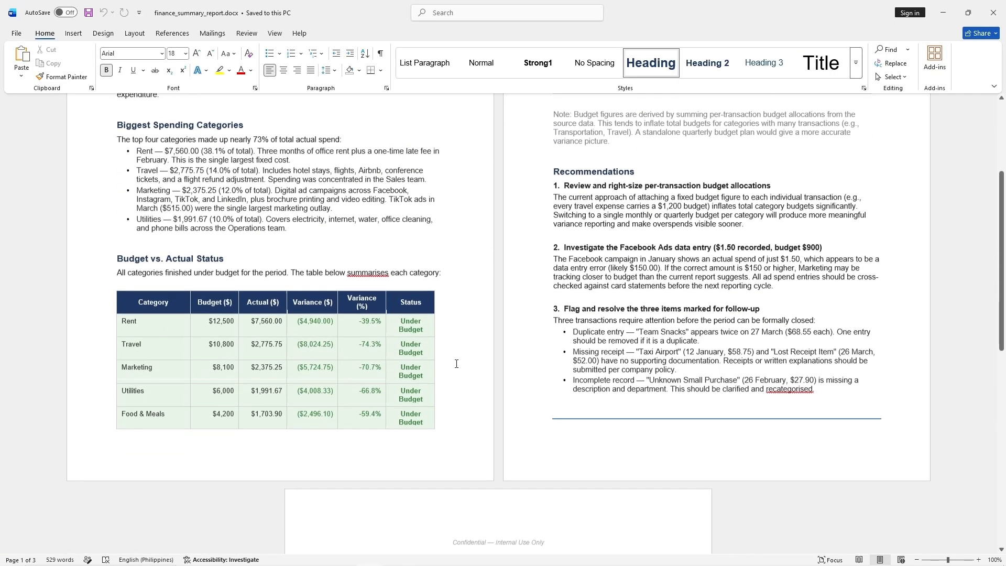
{"action": "scroll", "coordinate": [456, 364], "scroll_direction": "up", "scroll_amount": 3}
{"action": "scroll", "coordinate": [457, 368], "scroll_direction": "up", "scroll_amount": 2}
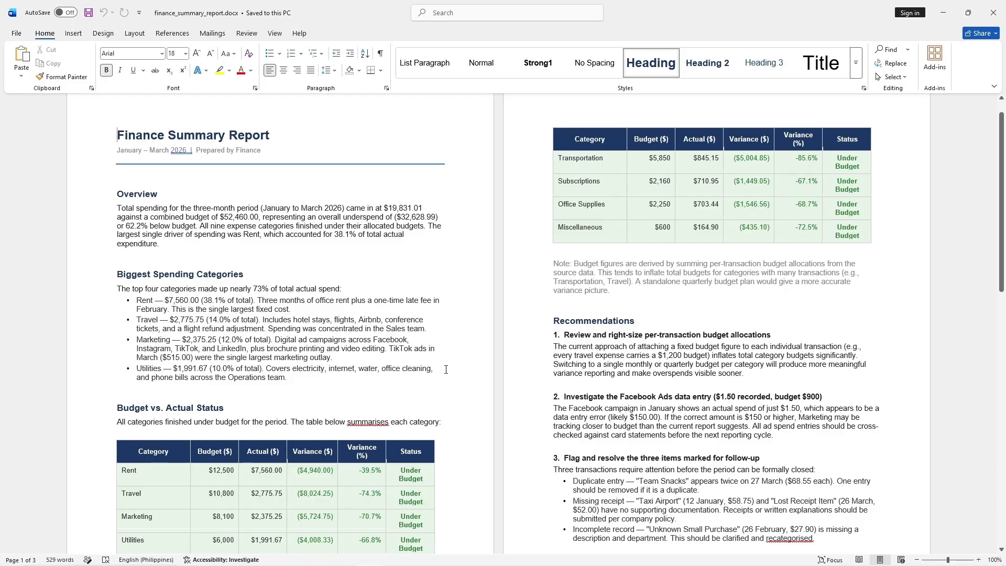
{"action": "scroll", "coordinate": [433, 379], "scroll_direction": "down", "scroll_amount": 1}
{"action": "scroll", "coordinate": [431, 382], "scroll_direction": "down", "scroll_amount": 2}
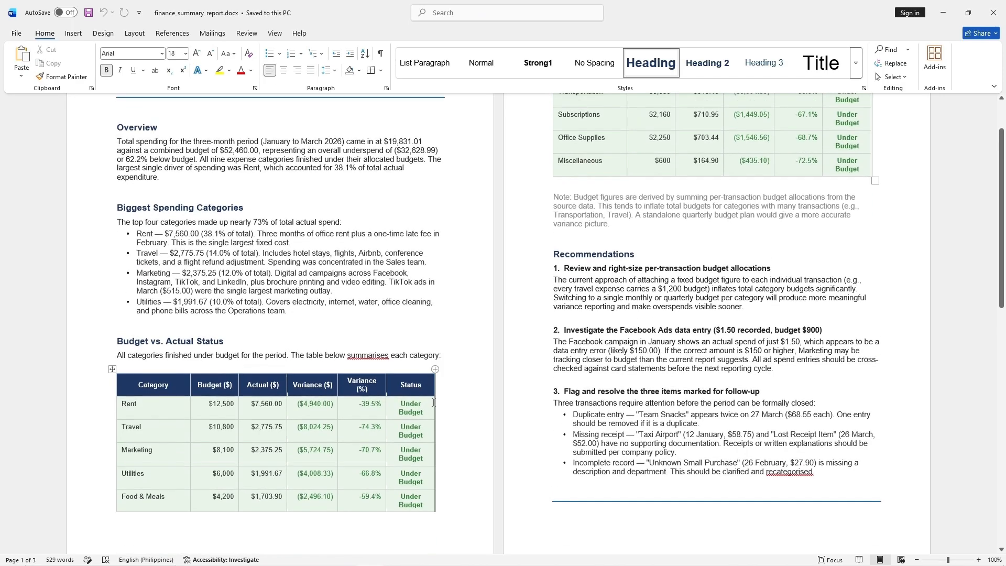
{"action": "scroll", "coordinate": [434, 404], "scroll_direction": "up", "scroll_amount": 4}
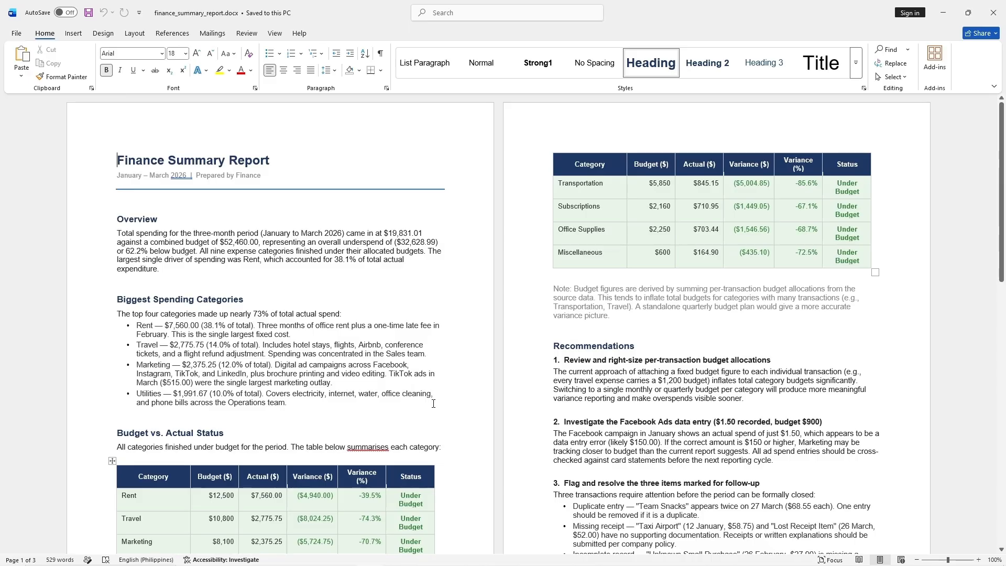
{"action": "scroll", "coordinate": [433, 403], "scroll_direction": "down", "scroll_amount": 3}
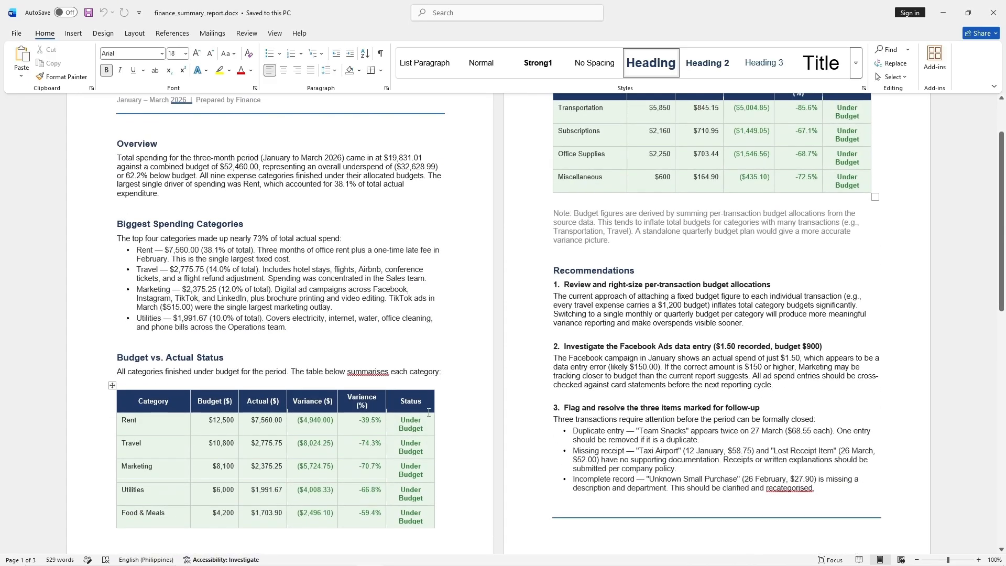